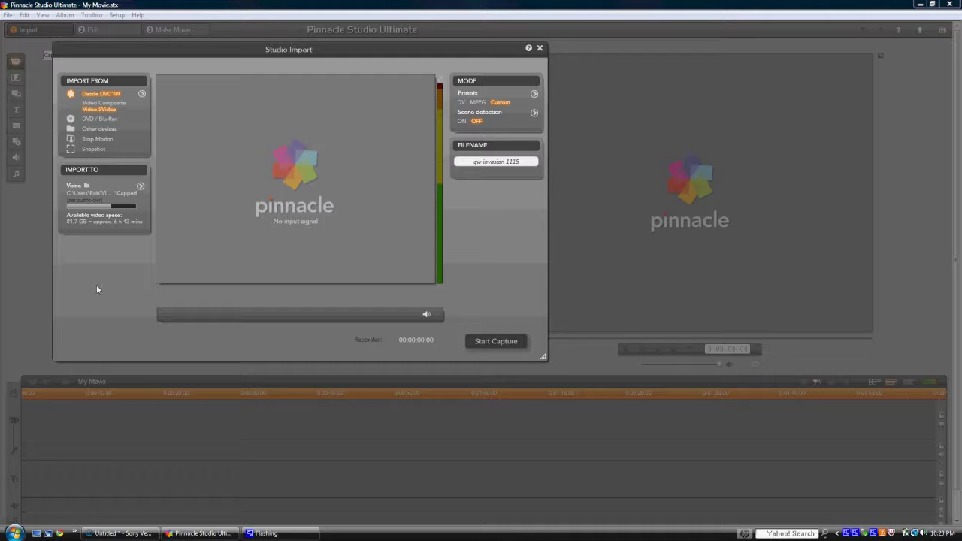
- Minimize Pinnacle Studio so the Windows desktop is showing
click(36, 534)
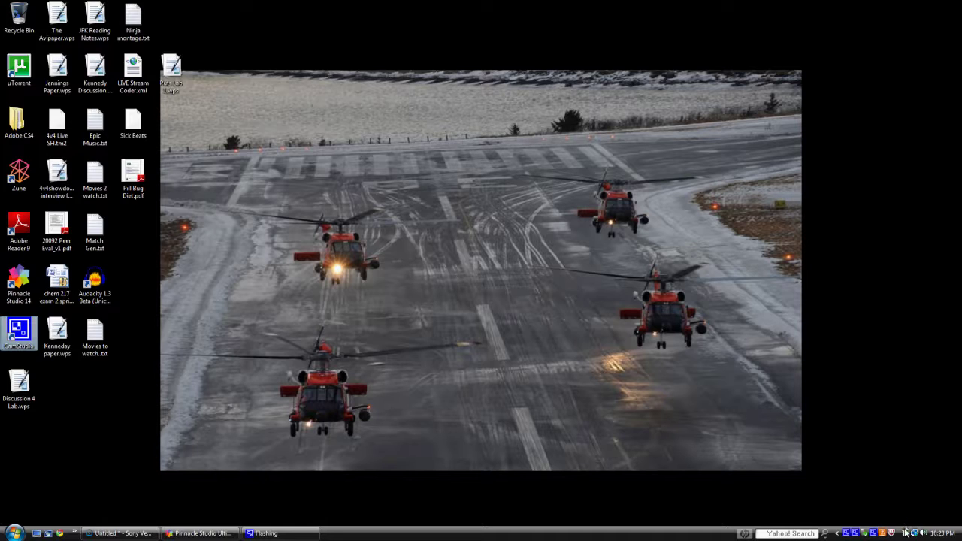
- Switch the battery power plan from Power saver to High performance, then return to Pinnacle Studio
mouse_move(906, 533)
click(896, 531)
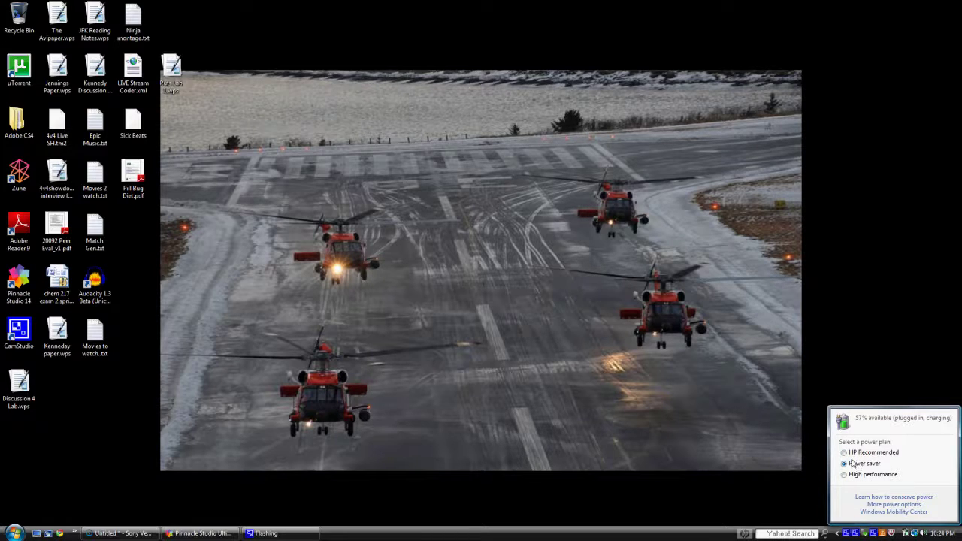
click(845, 476)
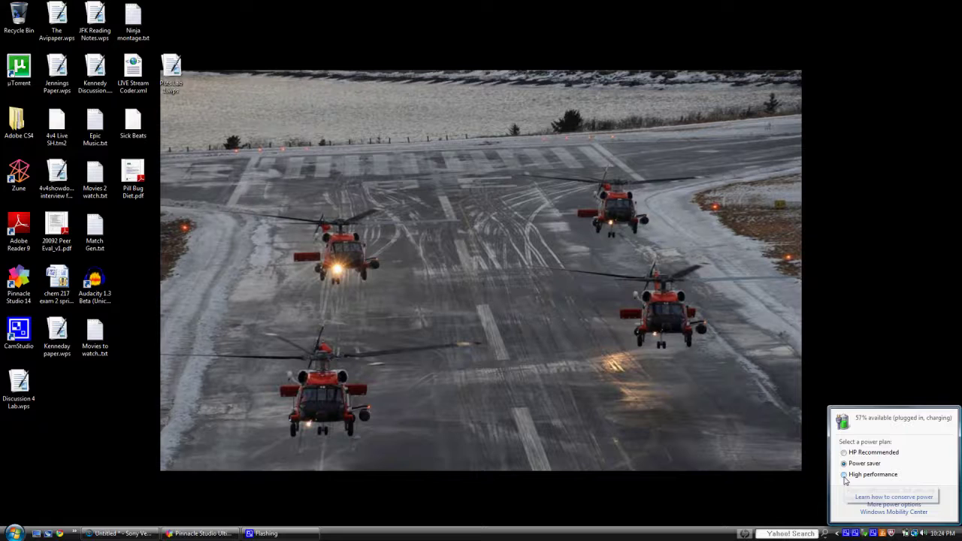
click(805, 457)
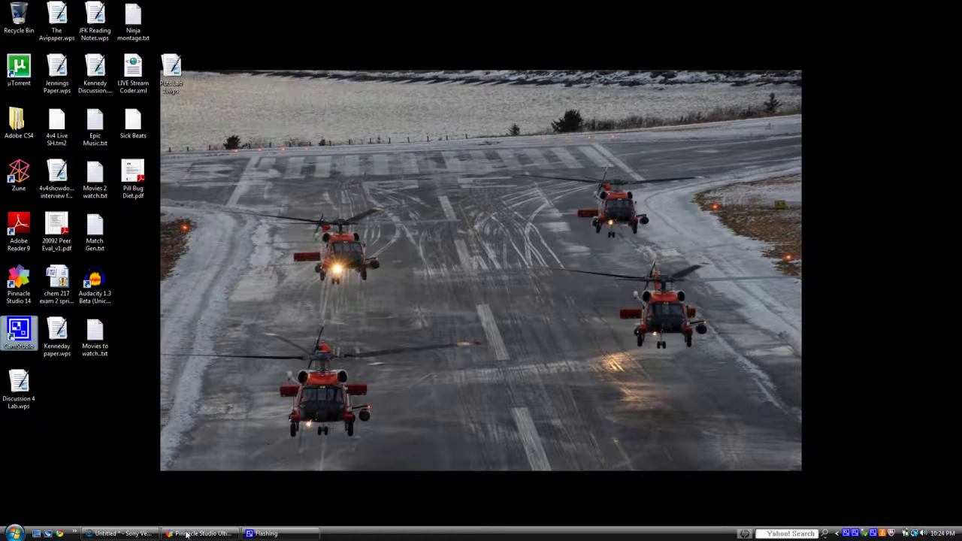
click(199, 533)
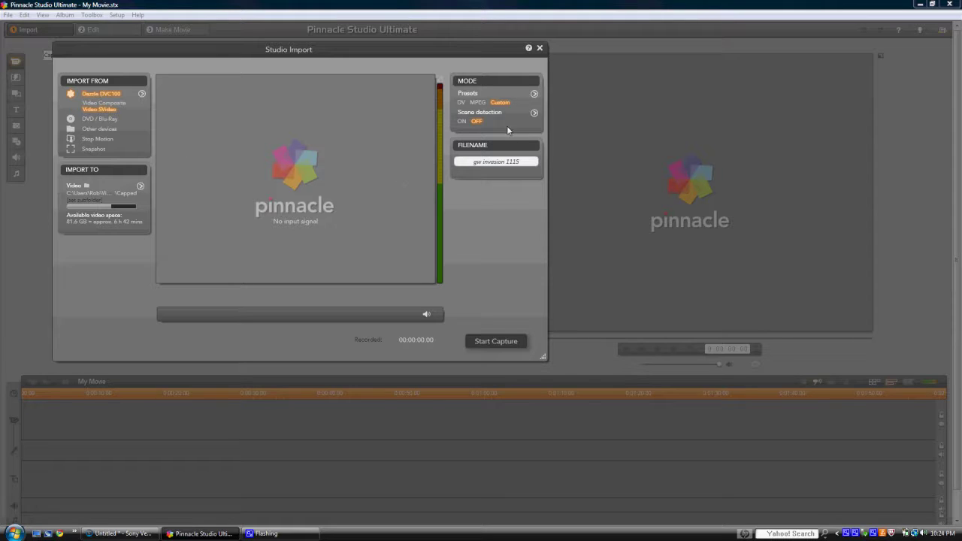
- Check the custom capture preset (M-JPEG, 720x480, 95% quality, PCM audio) and close it
click(534, 95)
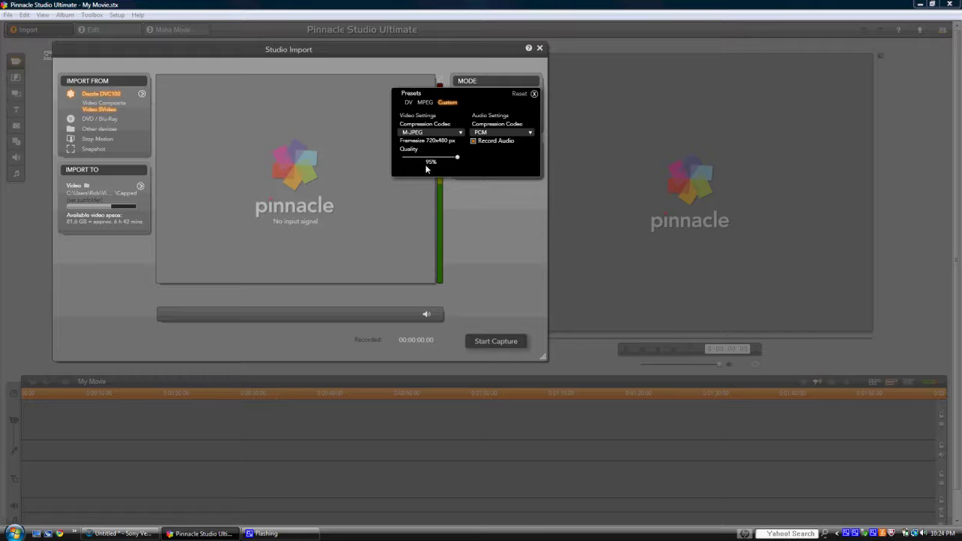
click(535, 94)
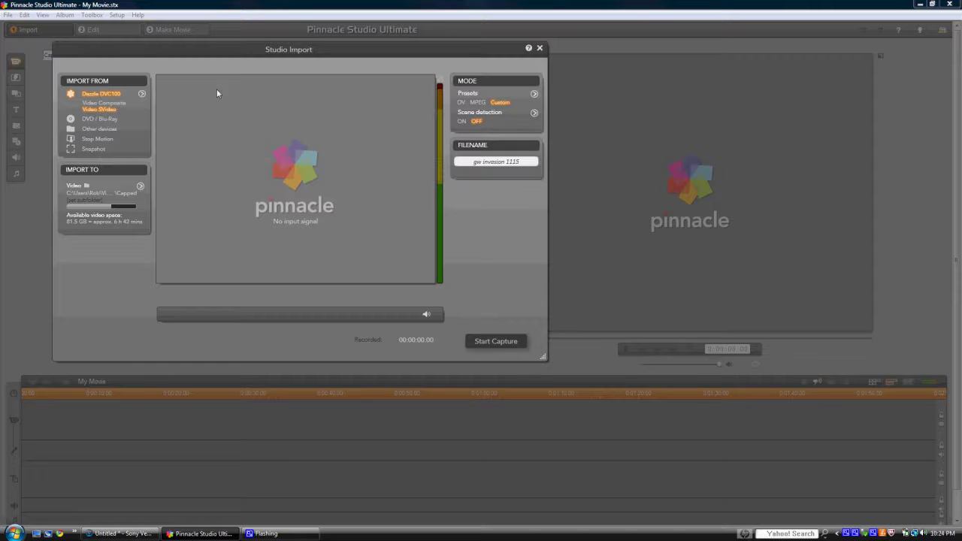
- Review the Dazzle DVC100 source settings (S-Video, NTSC), keep 16:9, and close them
click(143, 94)
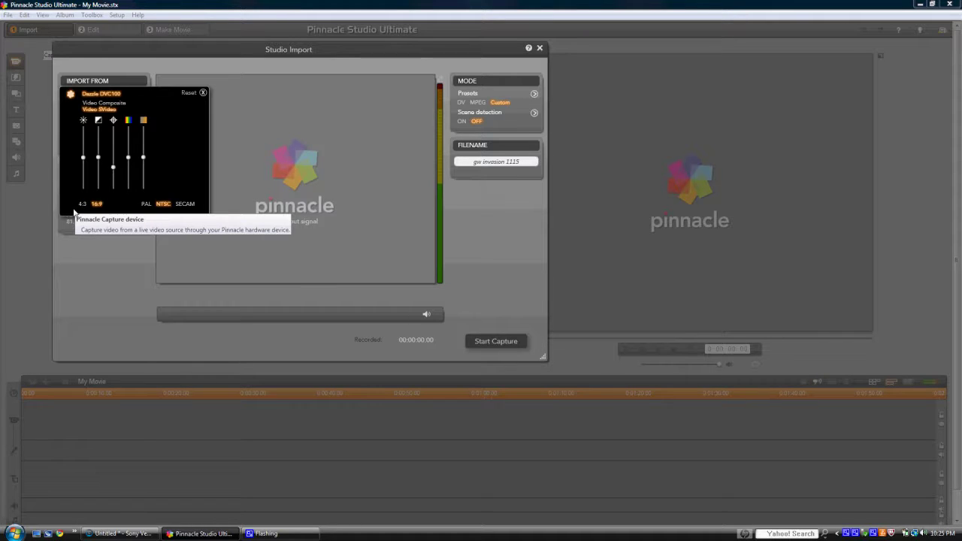
click(80, 208)
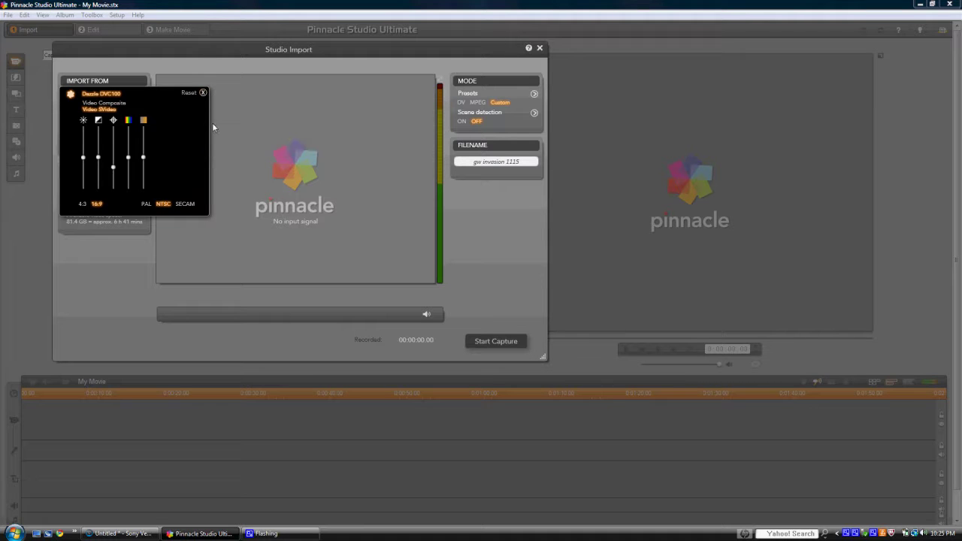
click(203, 93)
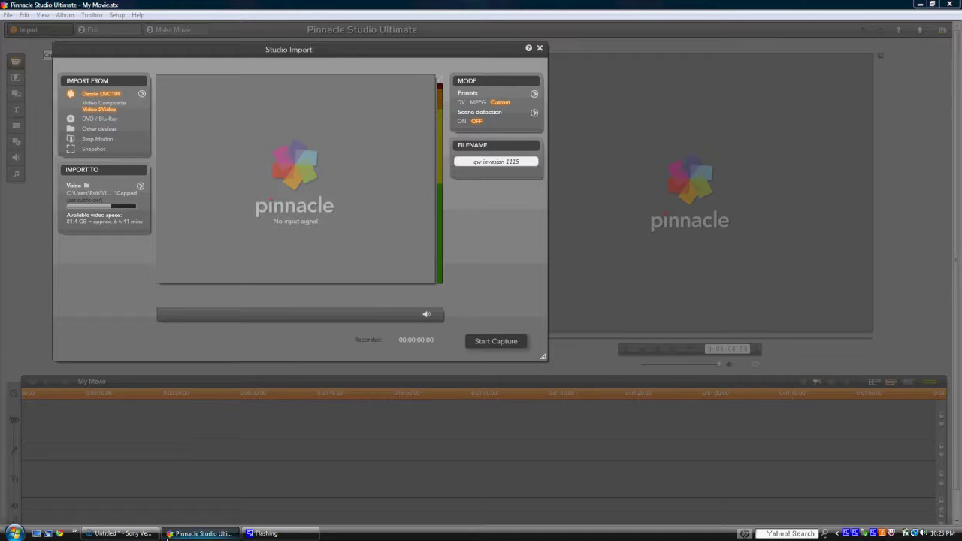
mouse_move(142, 535)
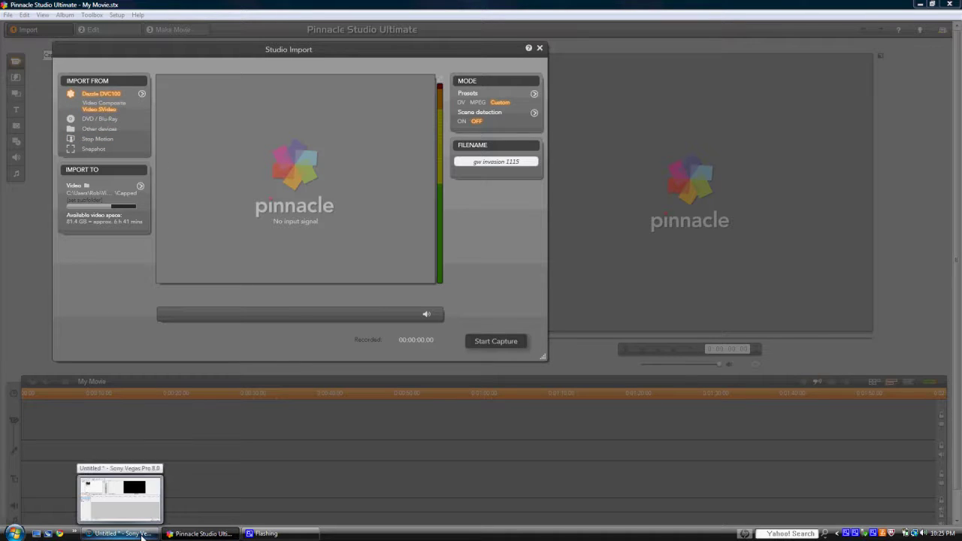
- In Vegas, drag crash domo 1221.avi to the timeline start and set the playhead to 00:01:14;10
click(142, 536)
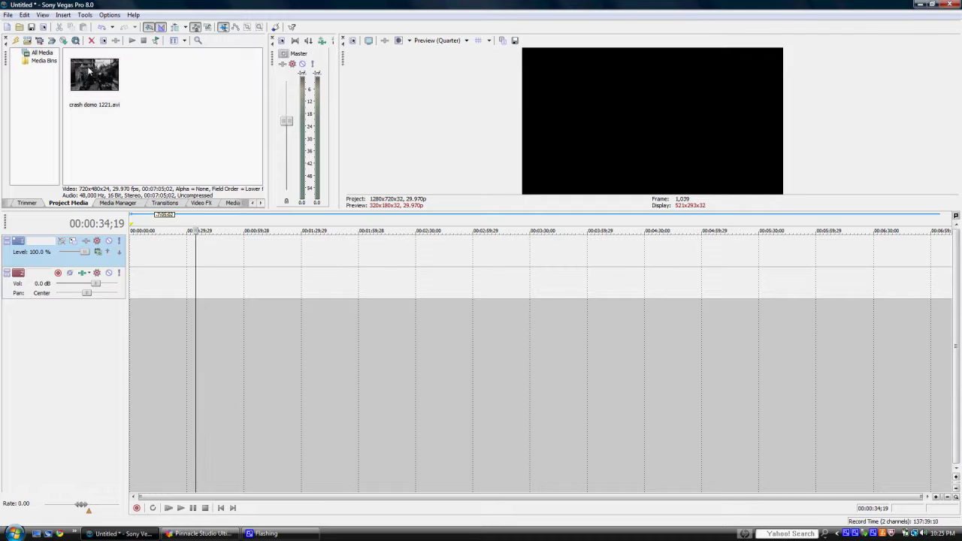
click(88, 73)
drag(110, 153, 128, 273)
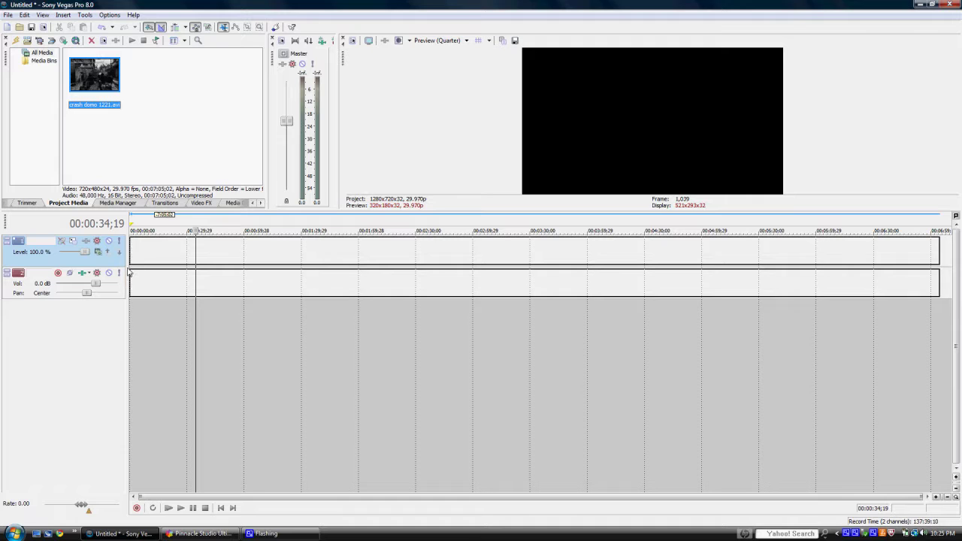
drag(128, 273, 129, 275)
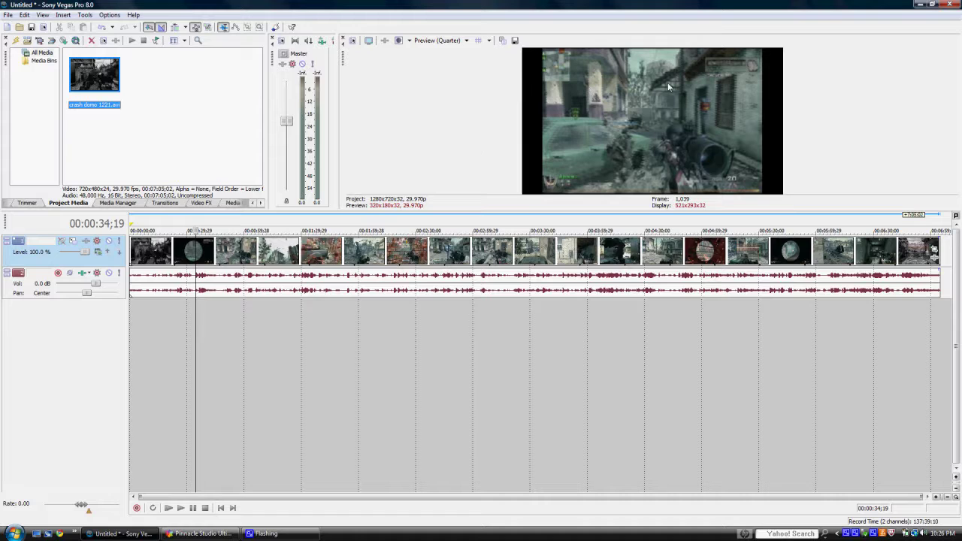
click(272, 250)
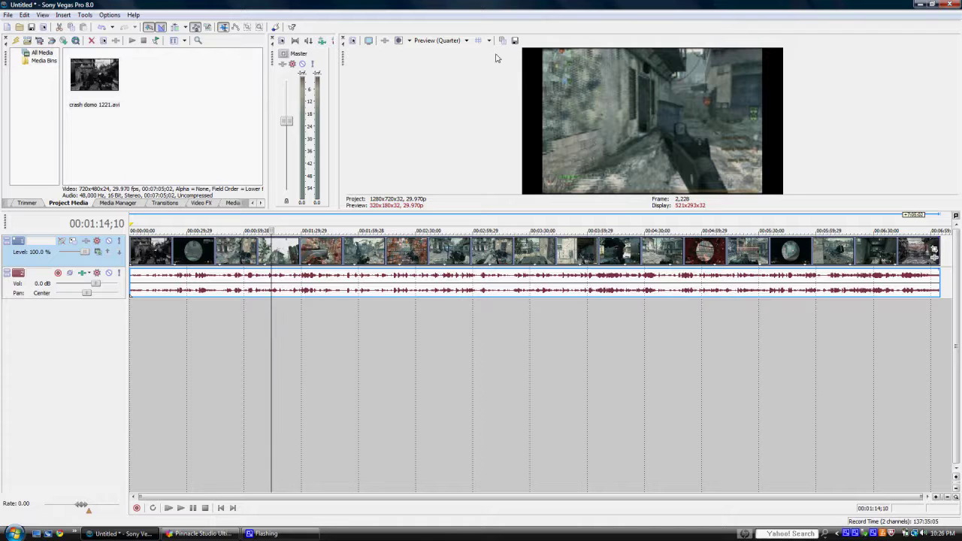
- Set the clip's pixel aspect ratio to 1.2121 (NTSC DV Widescreen) in its Media properties
right_click(235, 248)
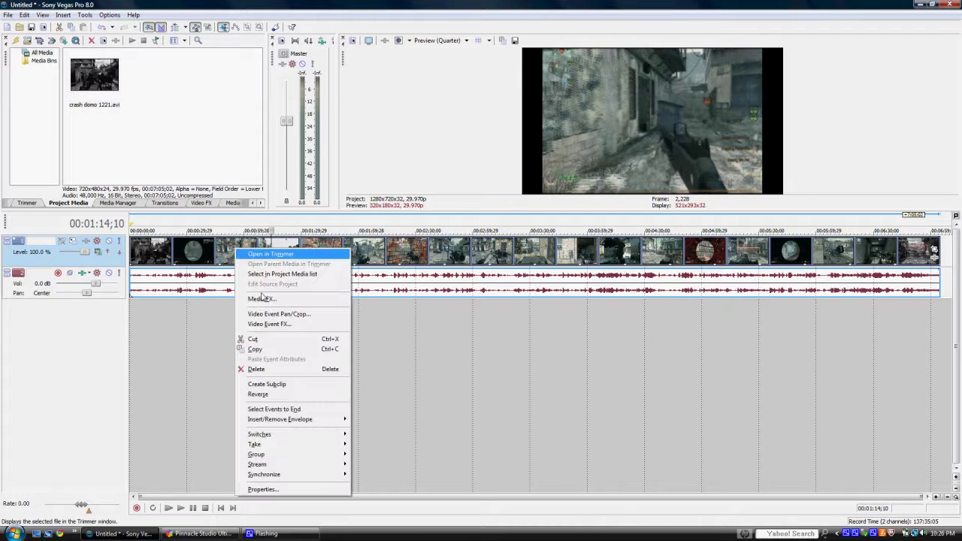
click(286, 489)
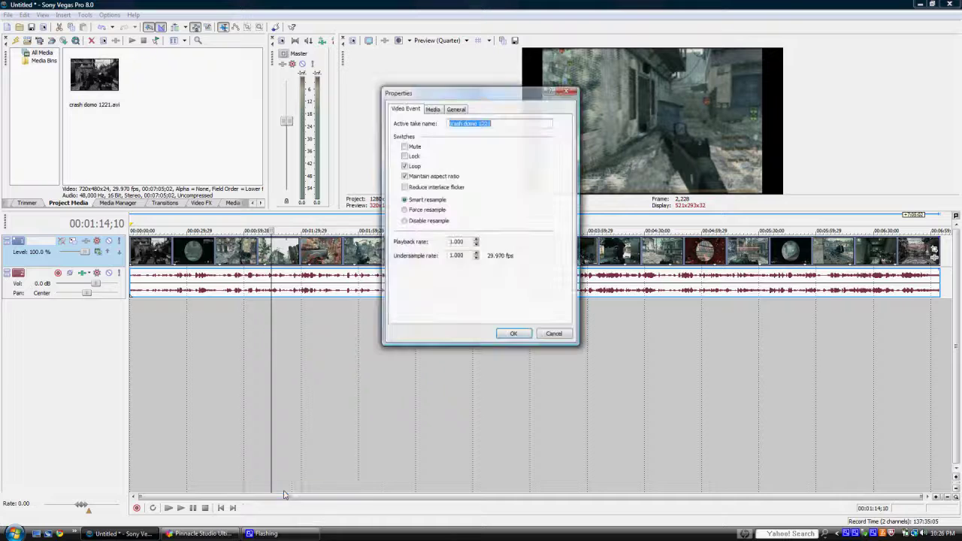
click(433, 112)
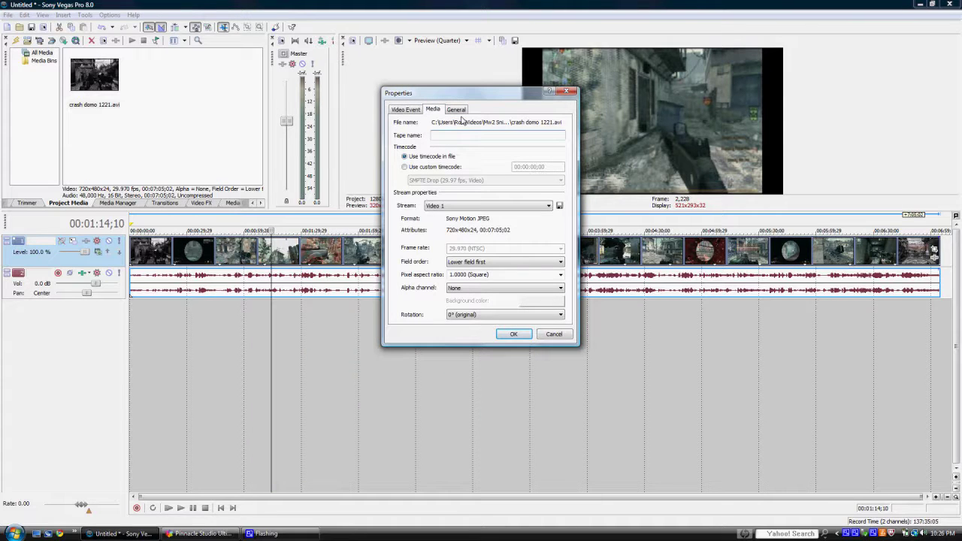
click(561, 275)
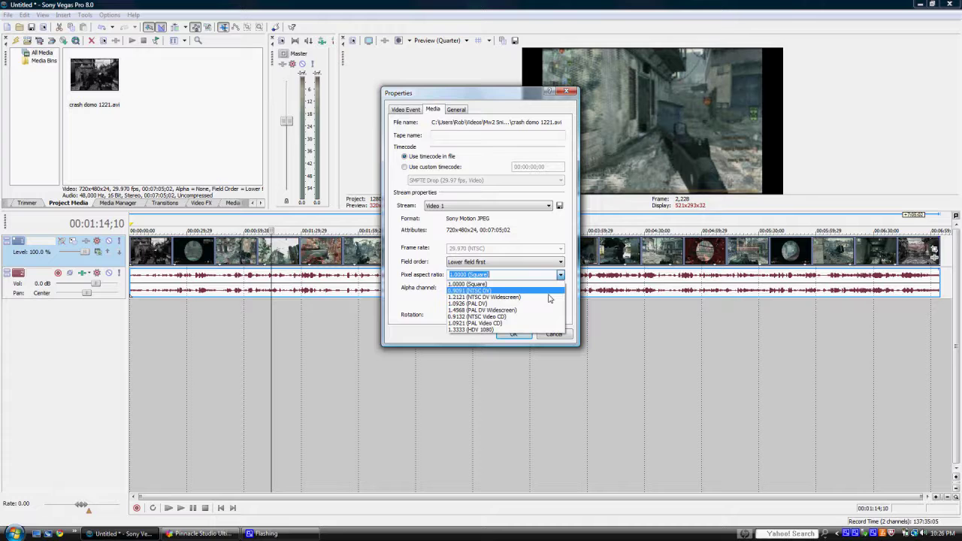
click(549, 298)
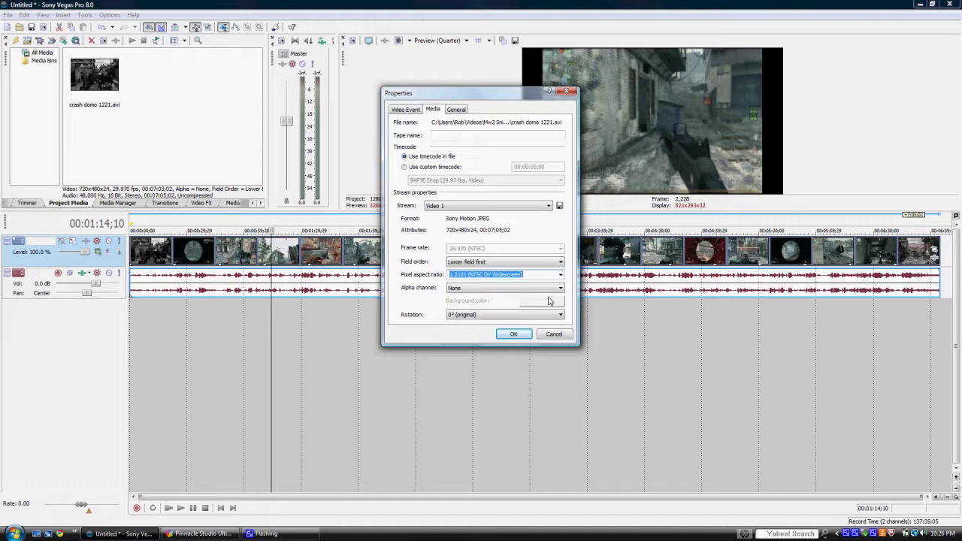
click(514, 335)
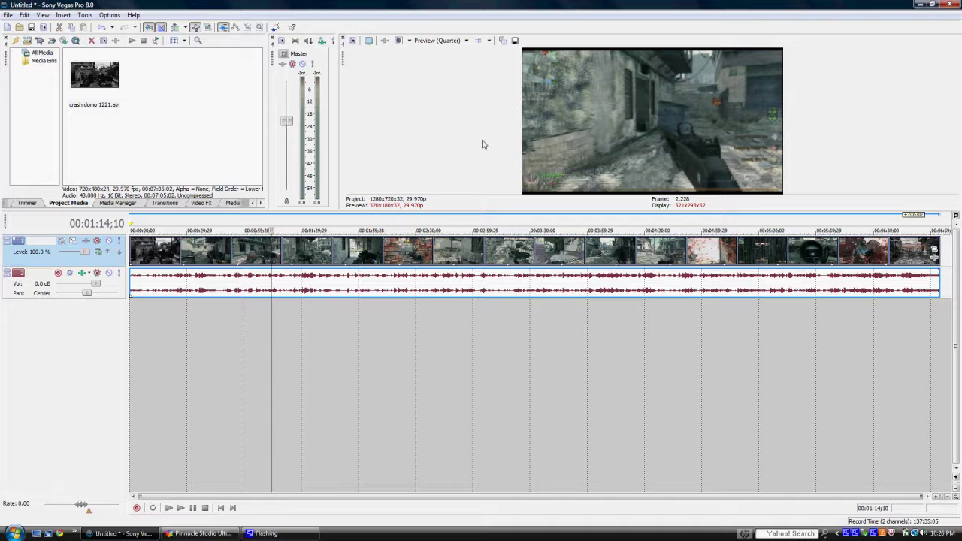
- Turn on Disable resample in the clip's properties and show the Video FX Color Corrector presets
right_click(198, 236)
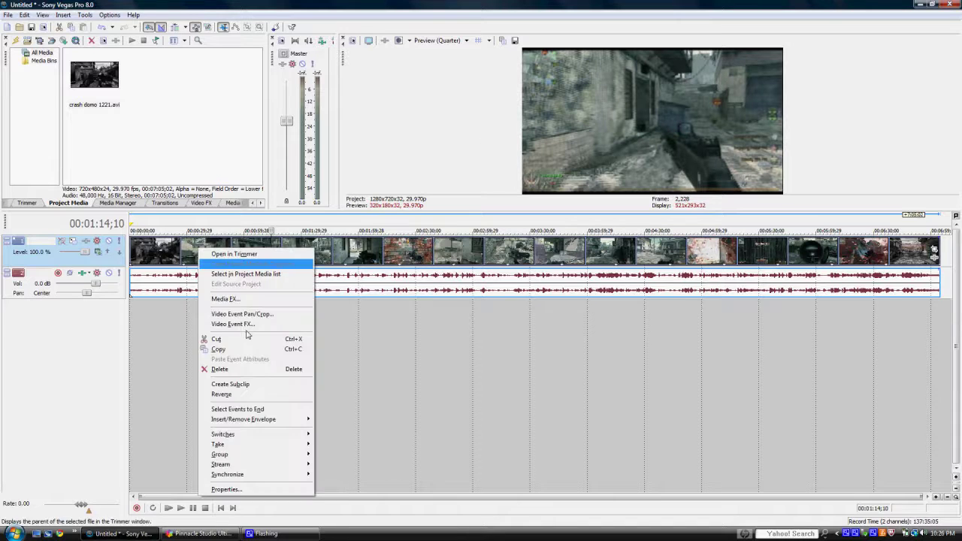
click(241, 493)
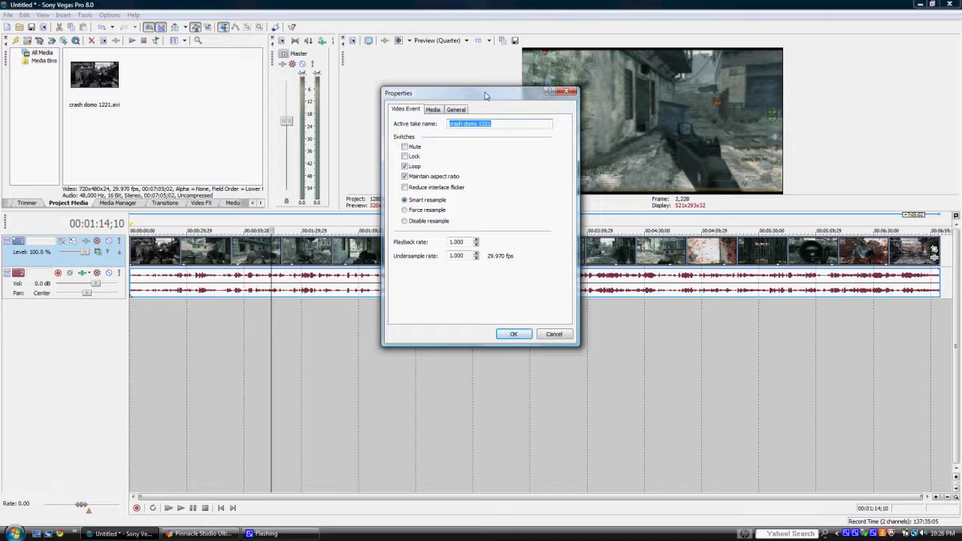
drag(485, 96, 407, 82)
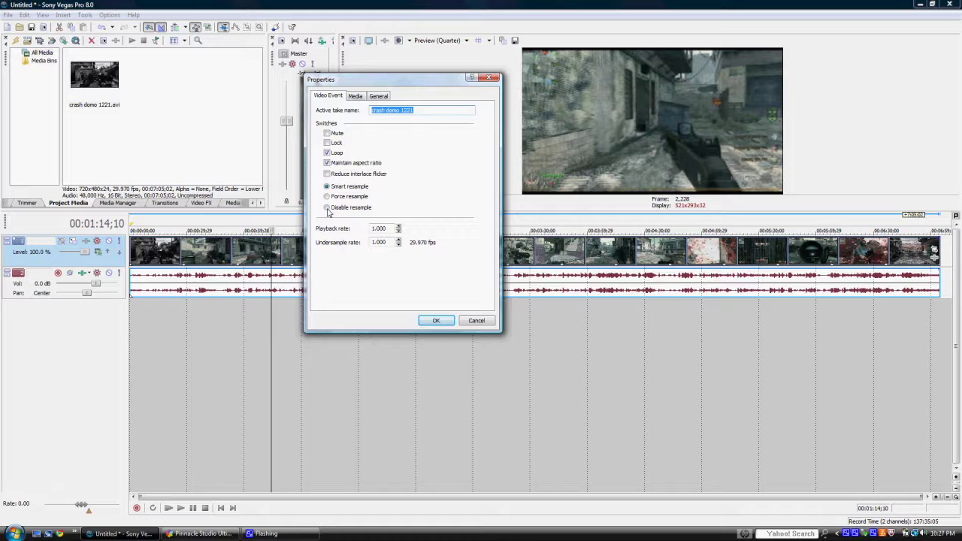
click(328, 209)
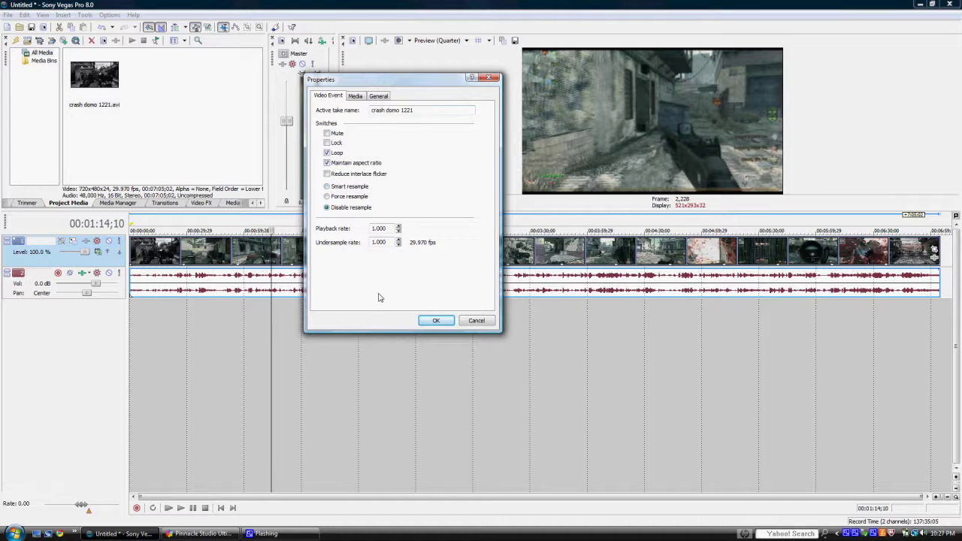
click(434, 321)
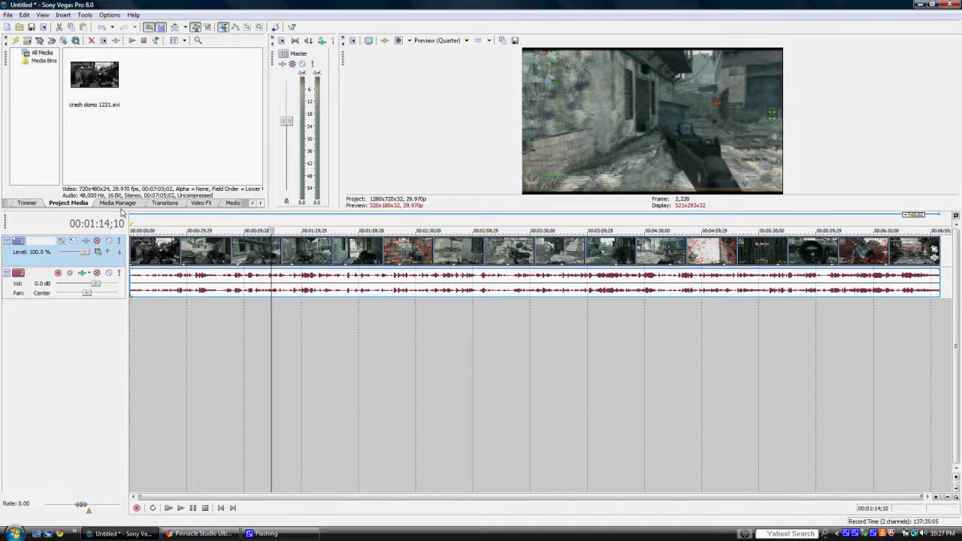
click(201, 204)
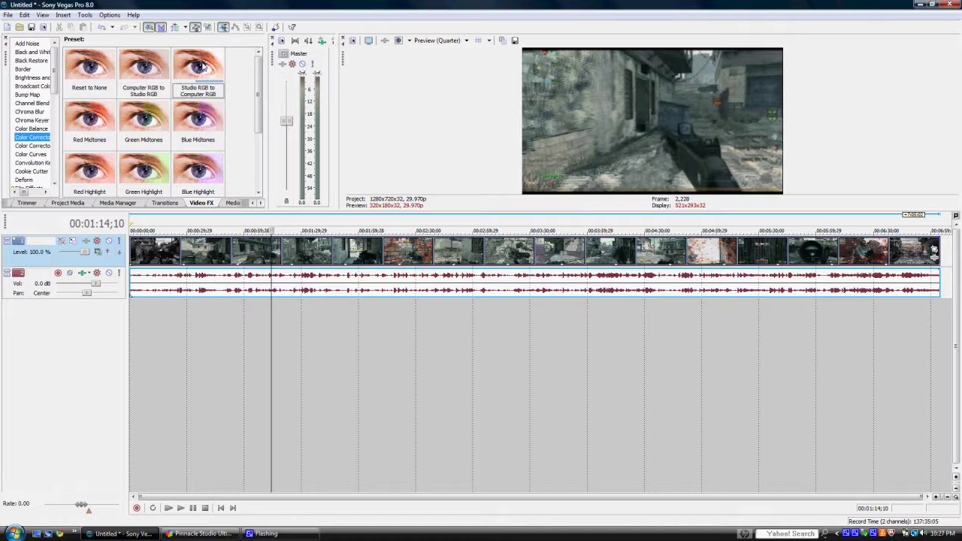
- Apply the Studio RGB to Computer RGB Color Corrector preset to the clip, compare it on/off, and close the FX window
click(202, 66)
drag(201, 66, 203, 256)
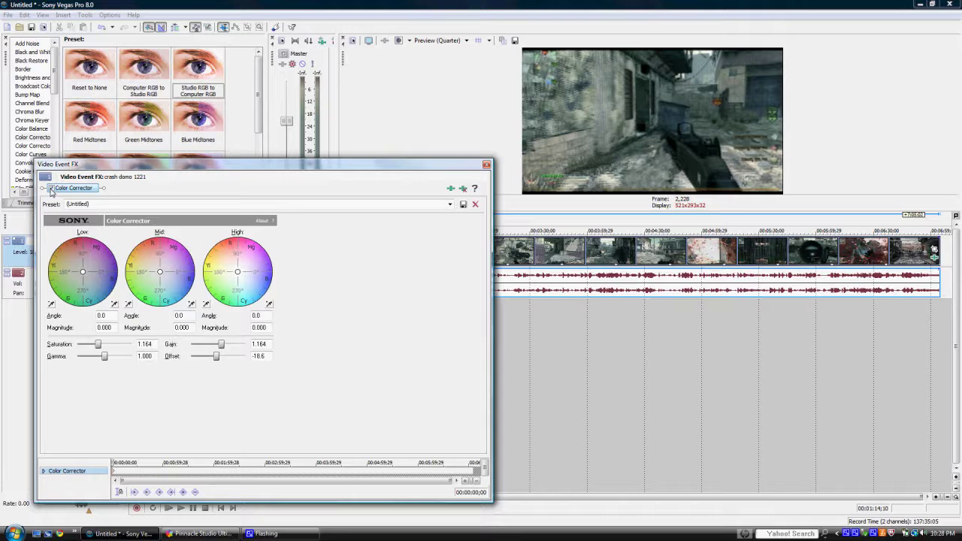
click(51, 189)
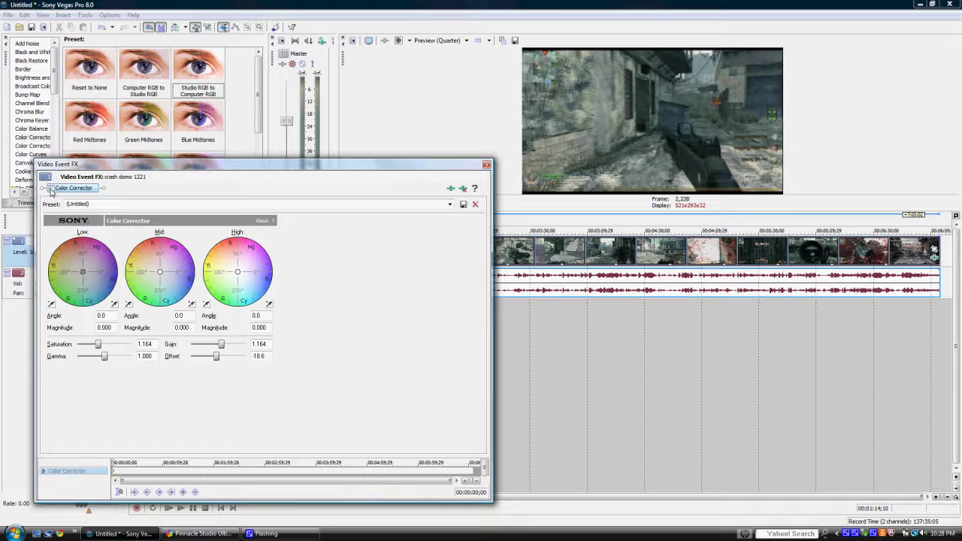
click(52, 189)
click(486, 164)
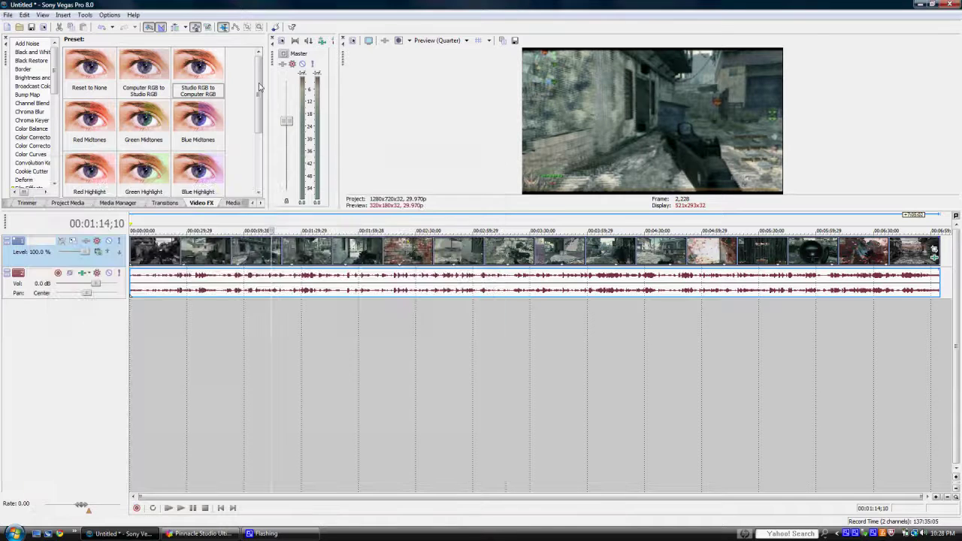
scroll(53, 127, down, 5)
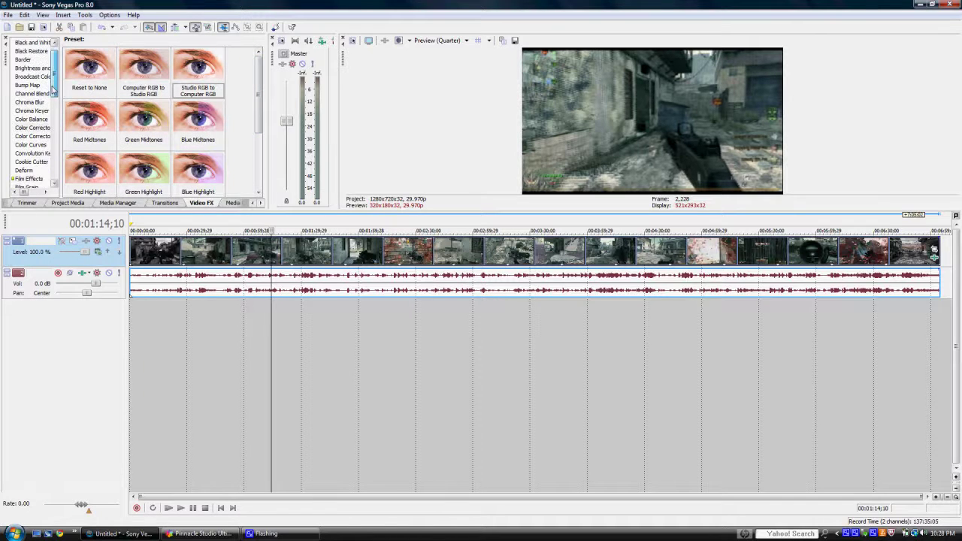
drag(53, 128, 51, 155)
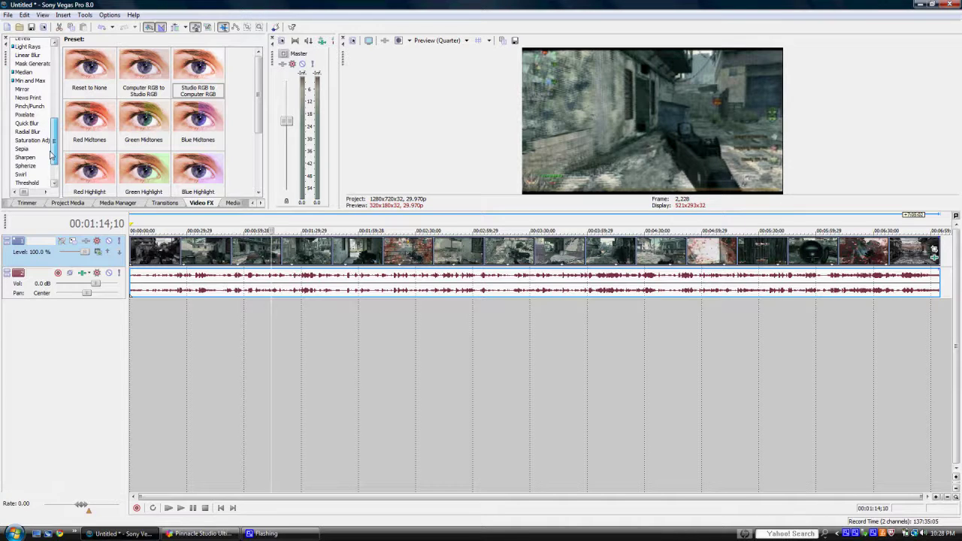
- Add Sharpen with the 650 preset after the Color Corrector, keeping Amount at 0.650
click(26, 150)
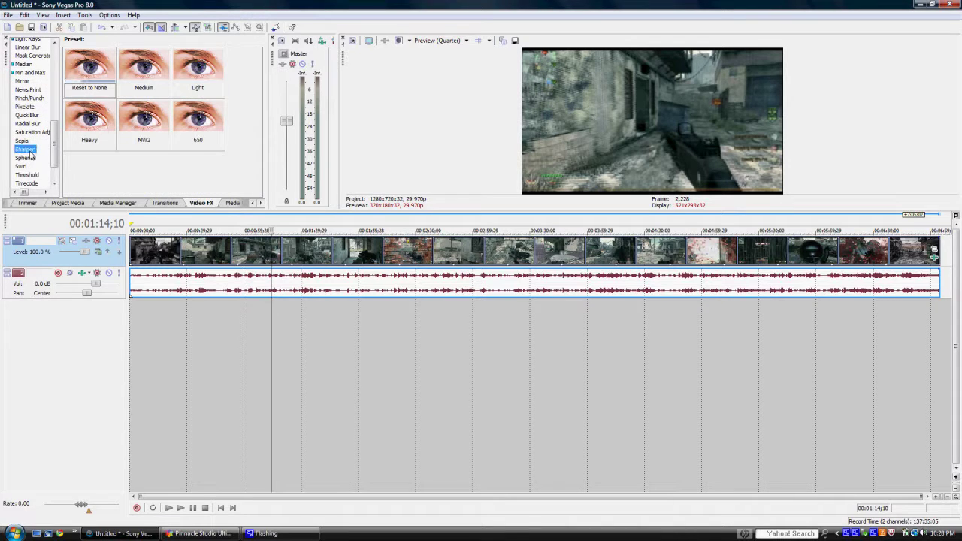
click(200, 124)
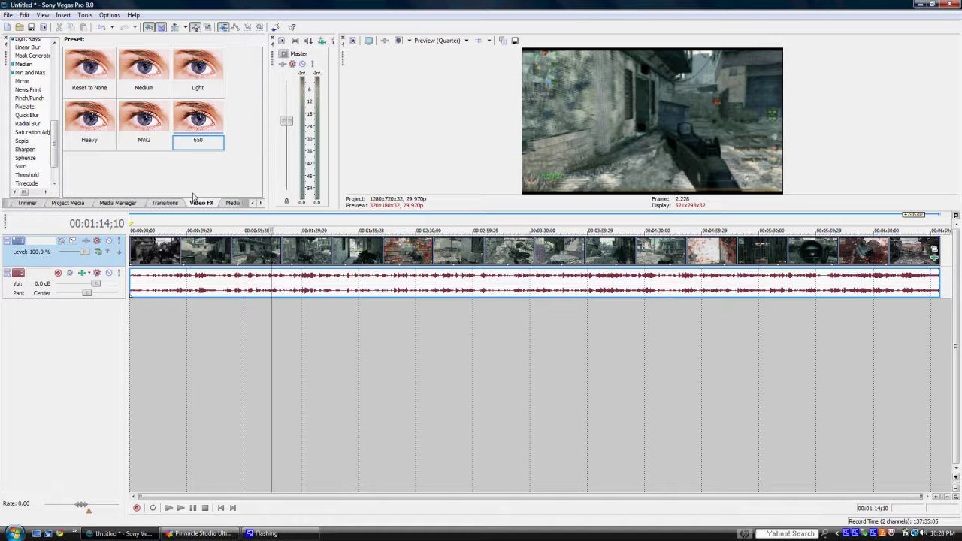
click(21, 150)
drag(21, 151, 182, 257)
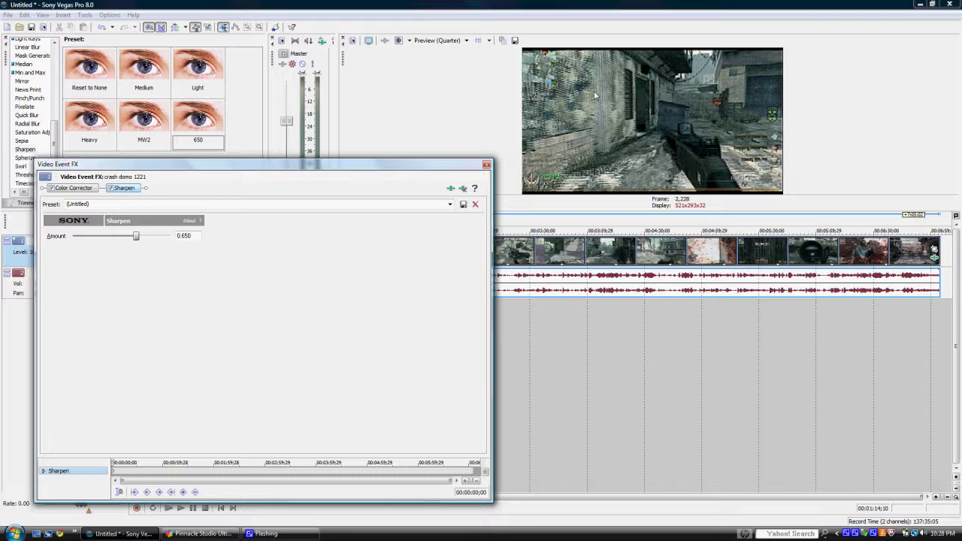
double_click(179, 238)
click(197, 238)
click(486, 165)
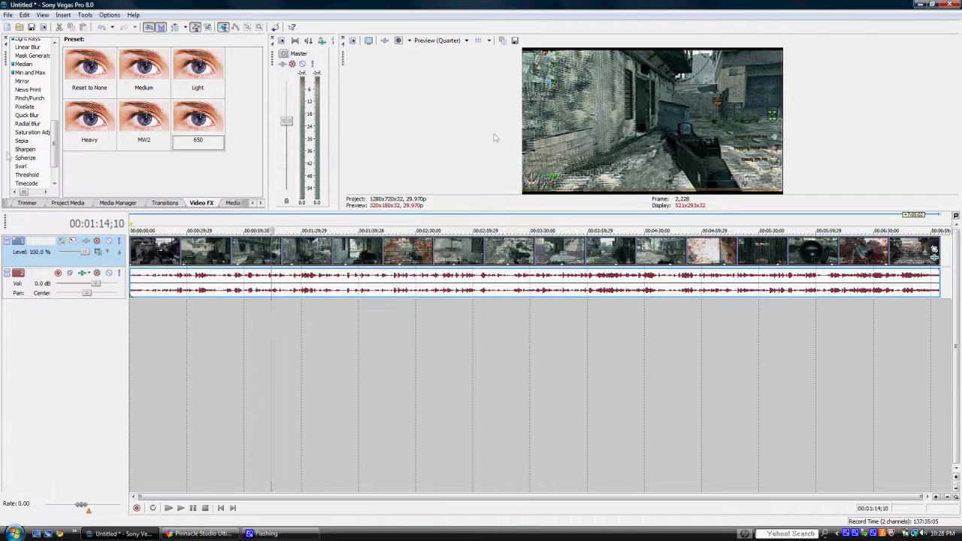
click(29, 133)
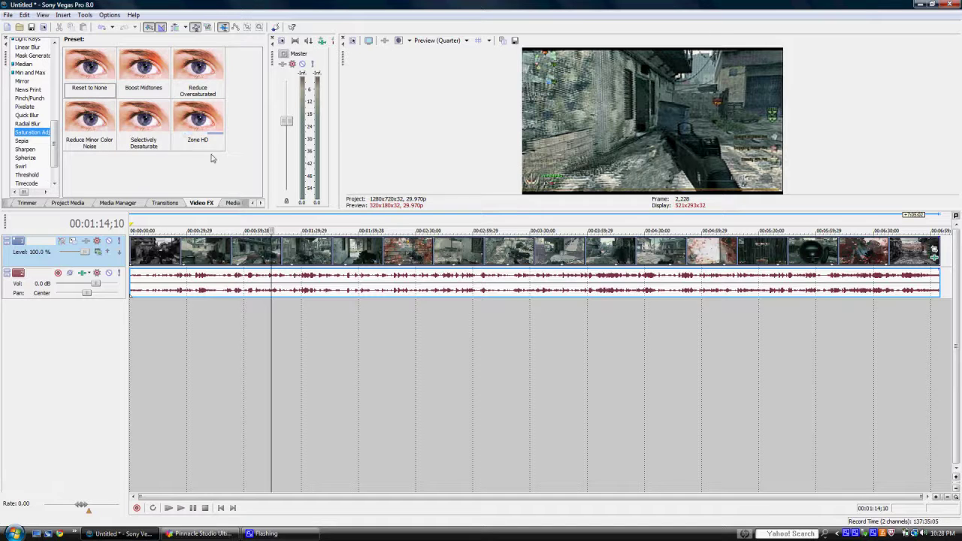
- Drop the Zone HD Saturation Adjust preset (amount 0.4640) onto the clip around 1:23
click(278, 331)
click(288, 332)
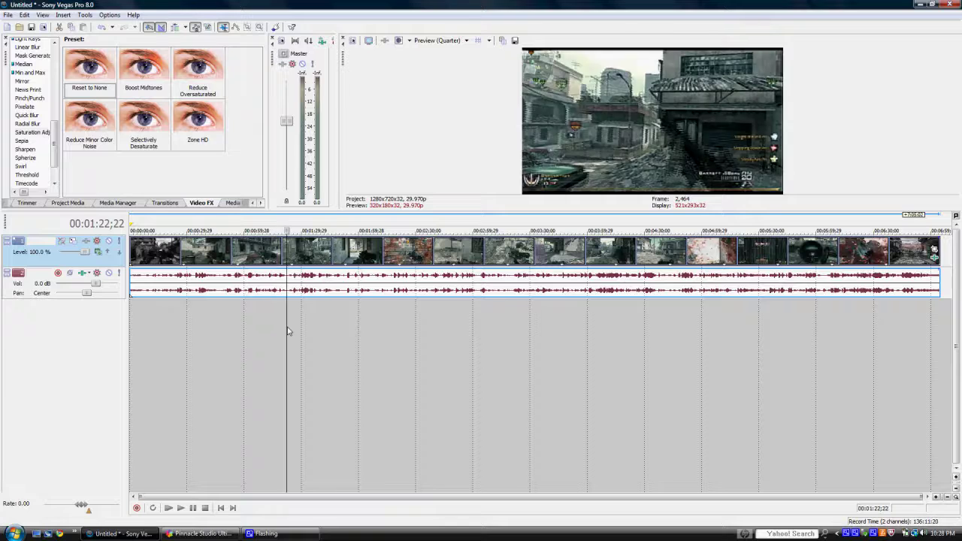
click(198, 124)
drag(203, 257, 203, 258)
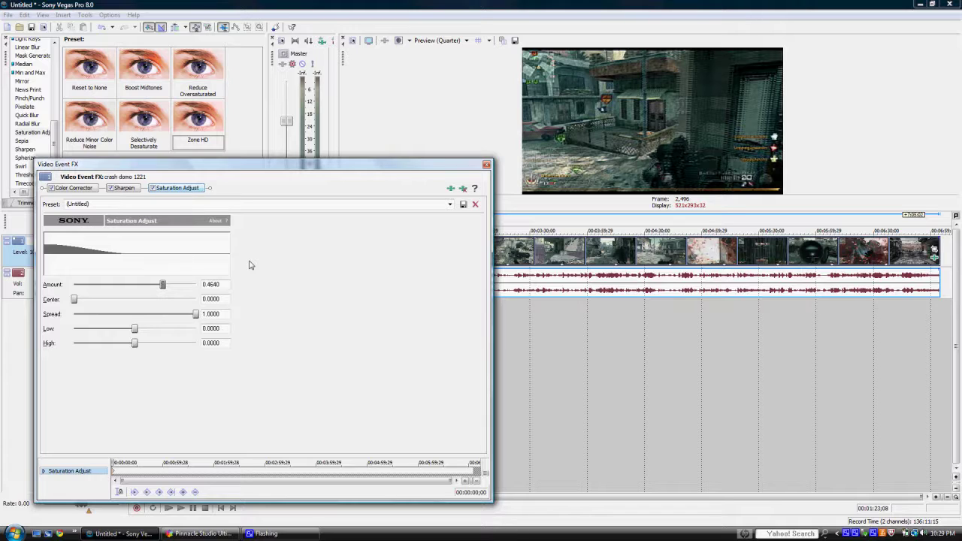
click(487, 165)
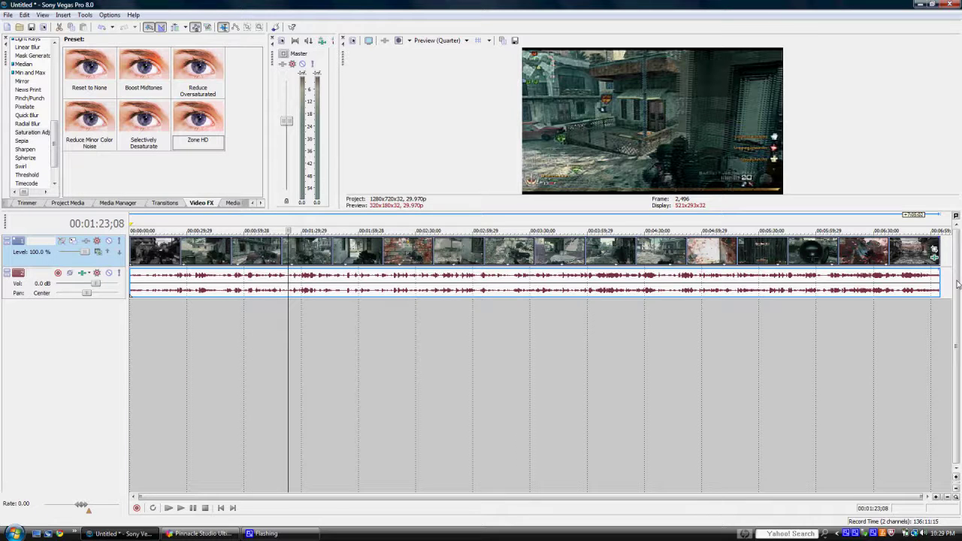
- Reopen the clip's effect chain to check the Color Corrector settings, then close it
drag(144, 120, 866, 235)
click(68, 190)
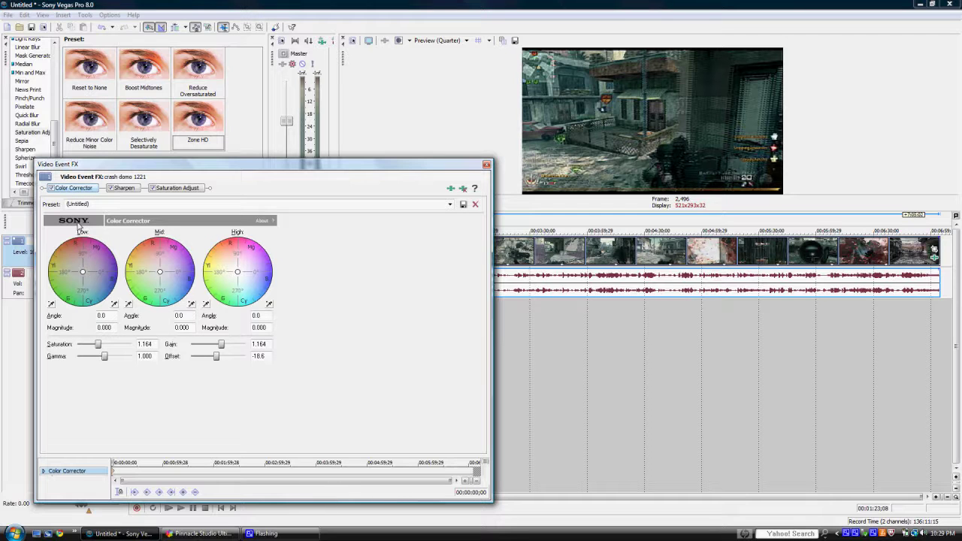
click(487, 165)
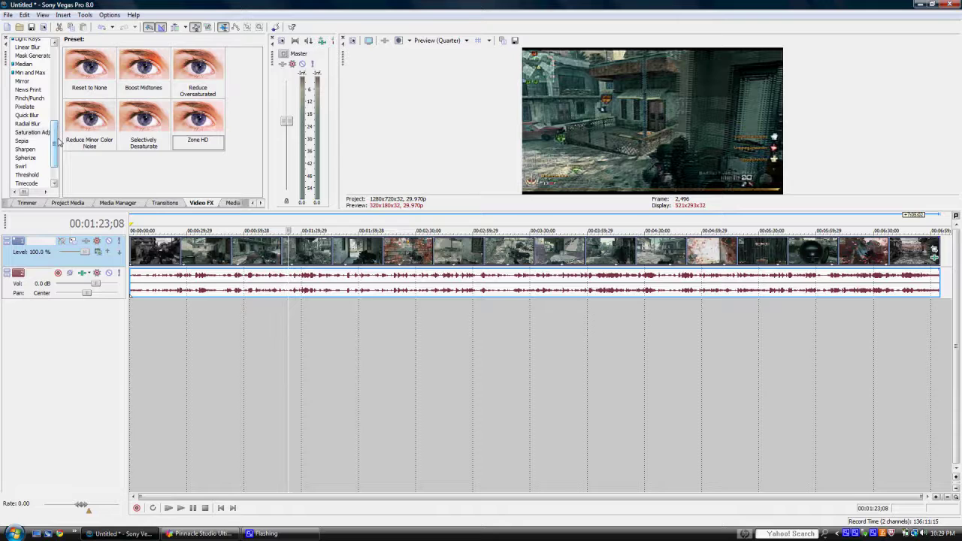
- Return to Color Corrector and preview its Computer RGB to Studio RGB and Studio RGB to Computer RGB presets
scroll(53, 135, up, 6)
click(42, 77)
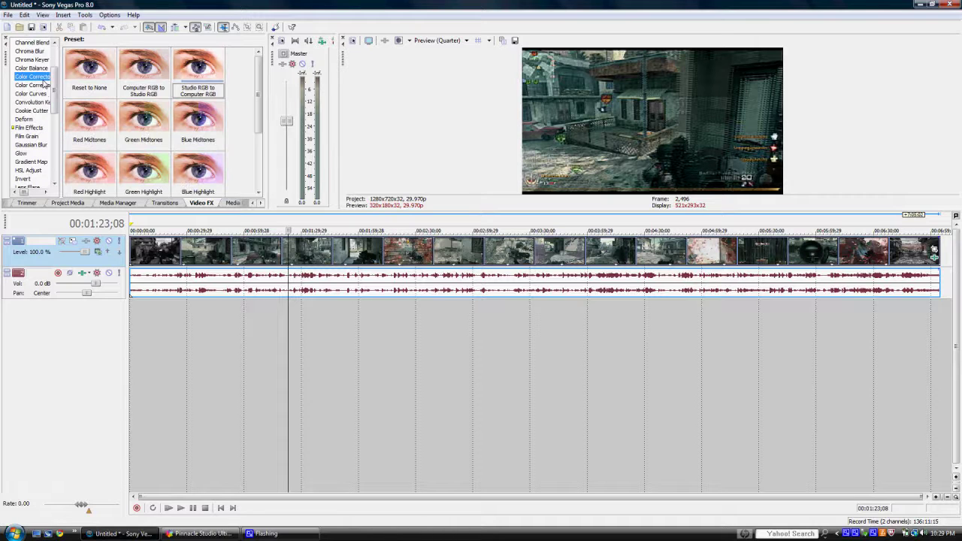
click(148, 70)
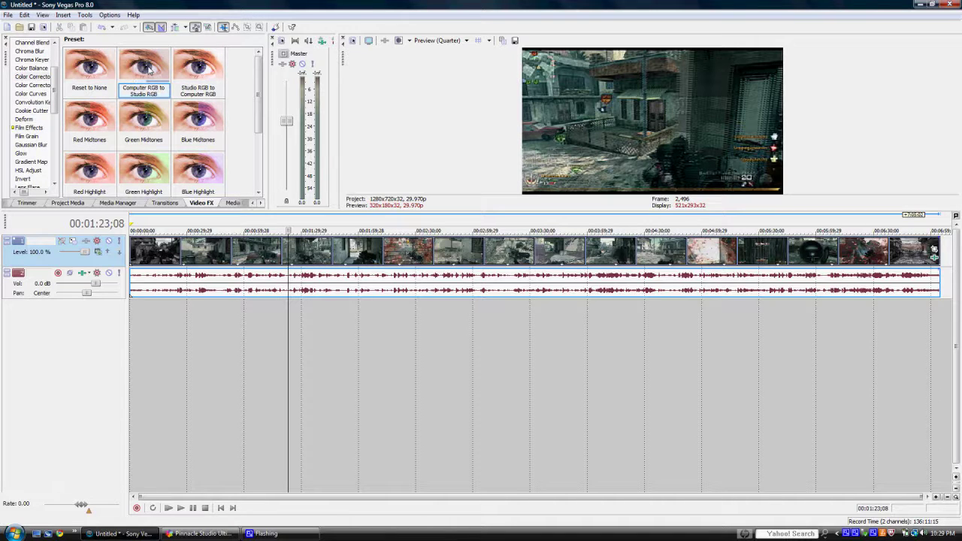
click(198, 76)
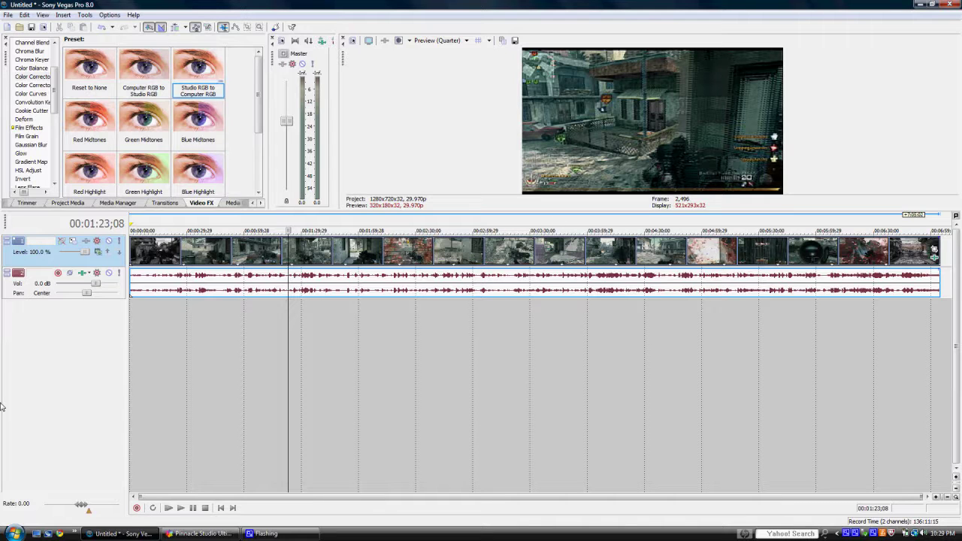
click(8, 15)
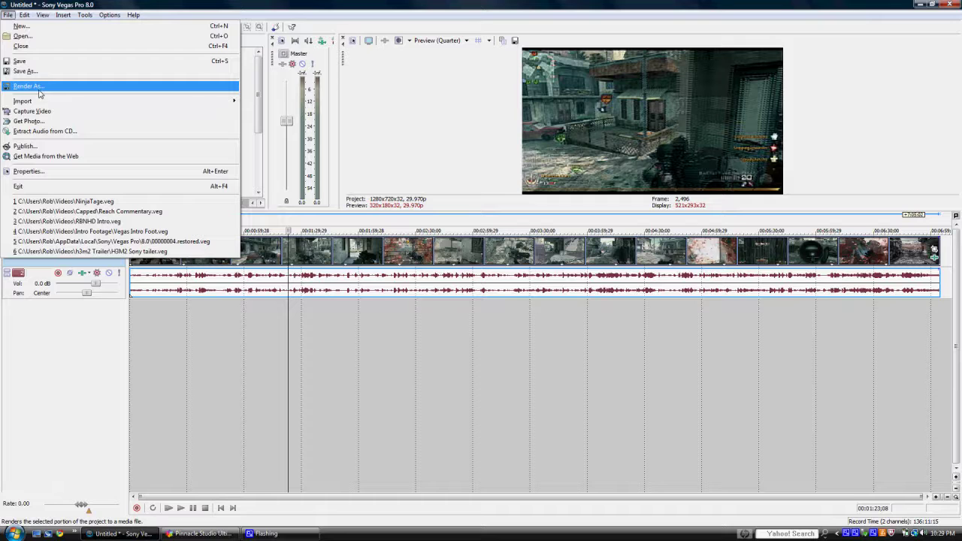
- Start a custom Render As template with Best rendering quality, reviewing its audio and video settings
click(39, 88)
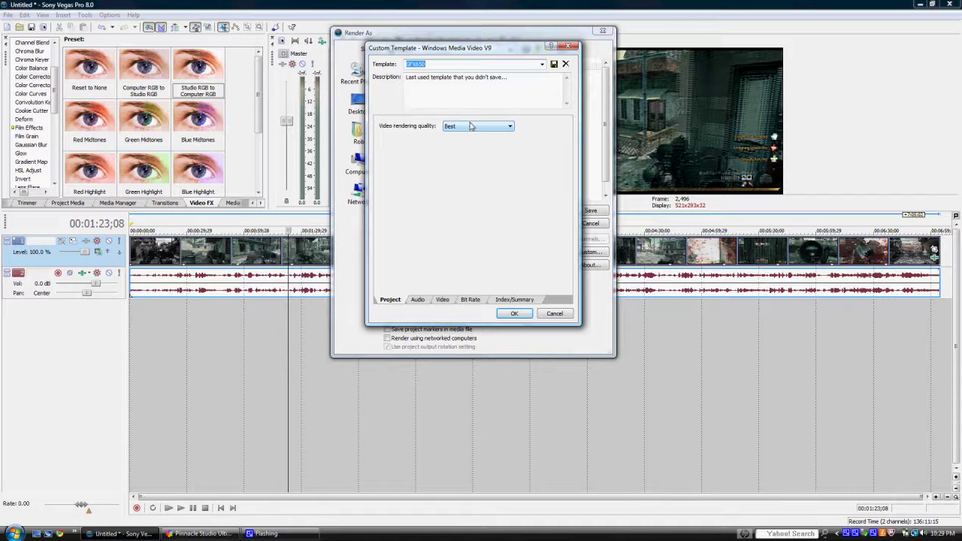
click(474, 126)
click(466, 133)
click(424, 299)
click(443, 300)
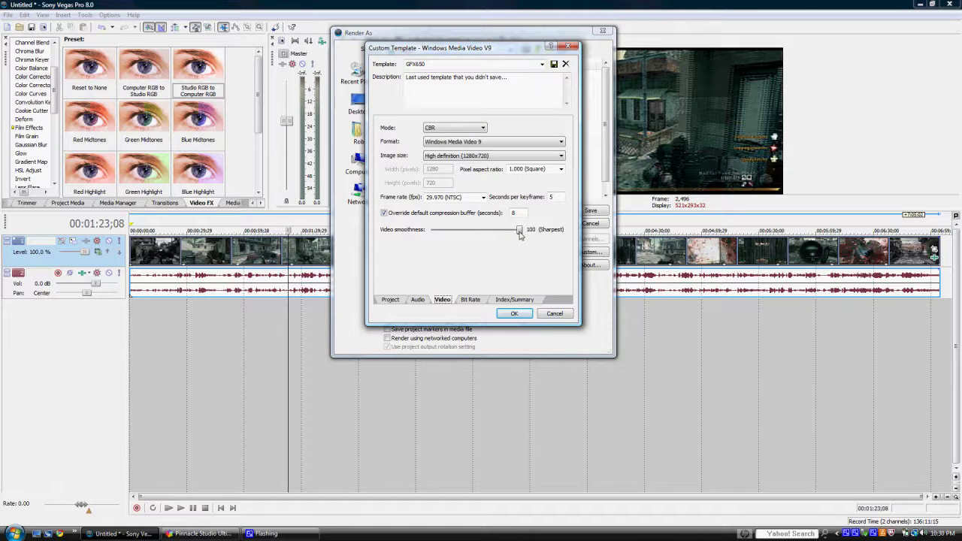
- Adjust video smoothness, keep the 1280x720 image size, and confirm the custom WMV template
mouse_move(519, 234)
mouse_down()
mouse_move(512, 235)
mouse_move(534, 237)
mouse_up()
click(560, 156)
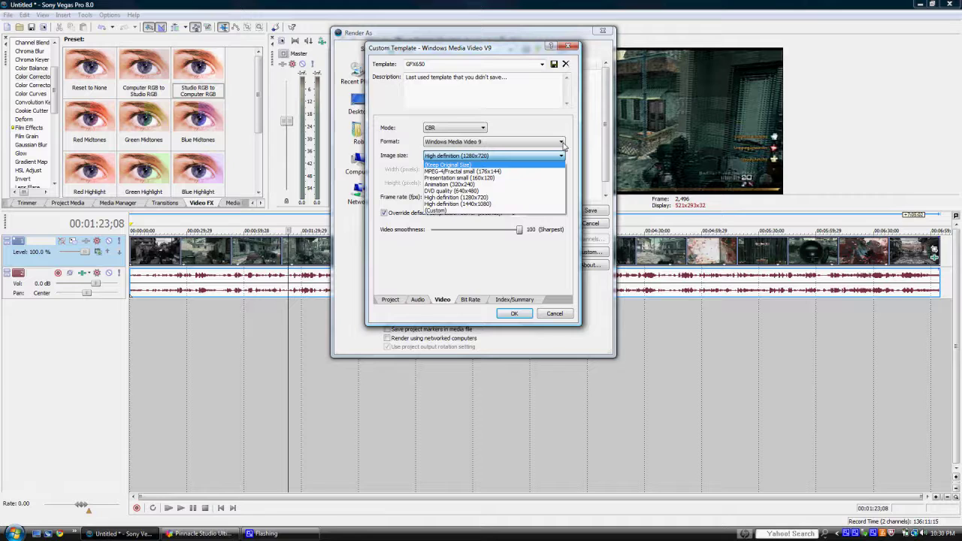
click(563, 145)
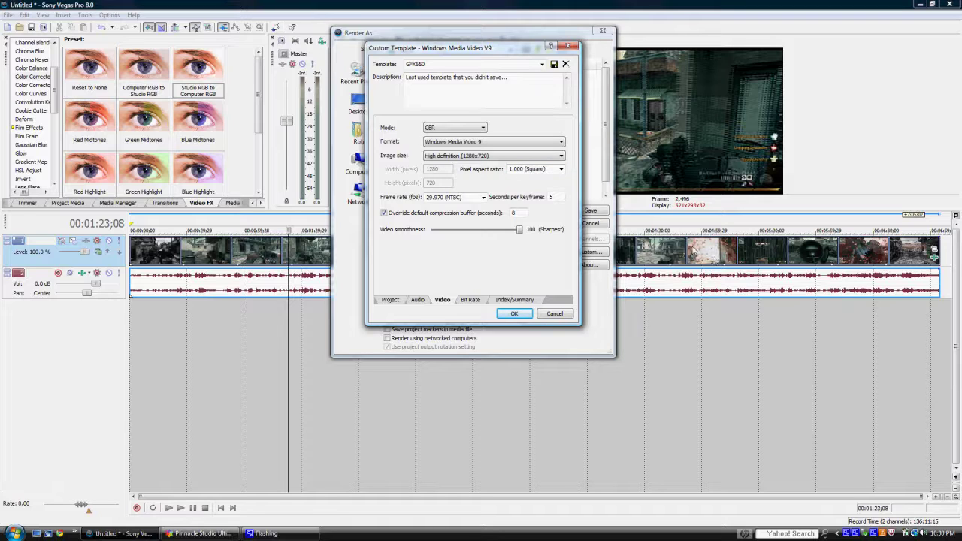
click(515, 313)
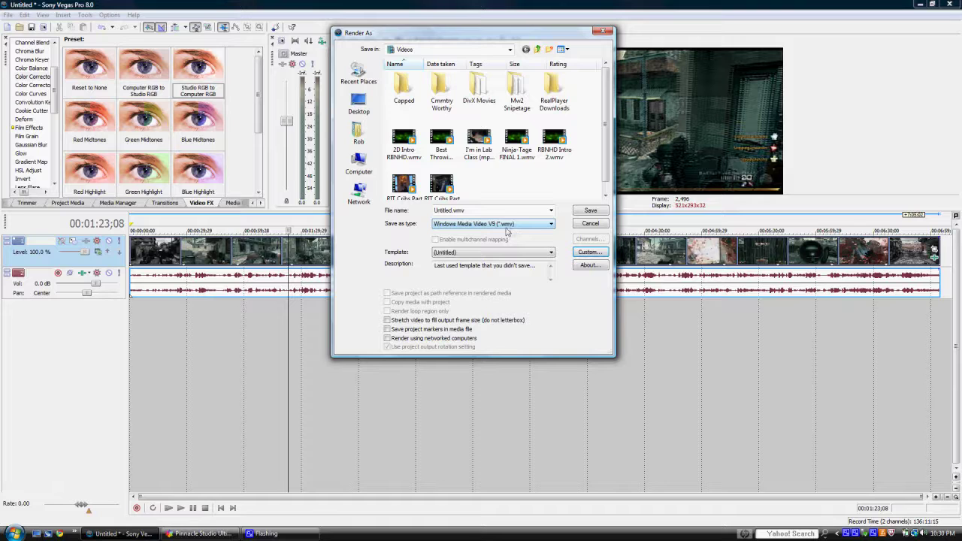
- Cancel the Render As dialog without rendering, returning to the gameplay clip's timeline
click(591, 225)
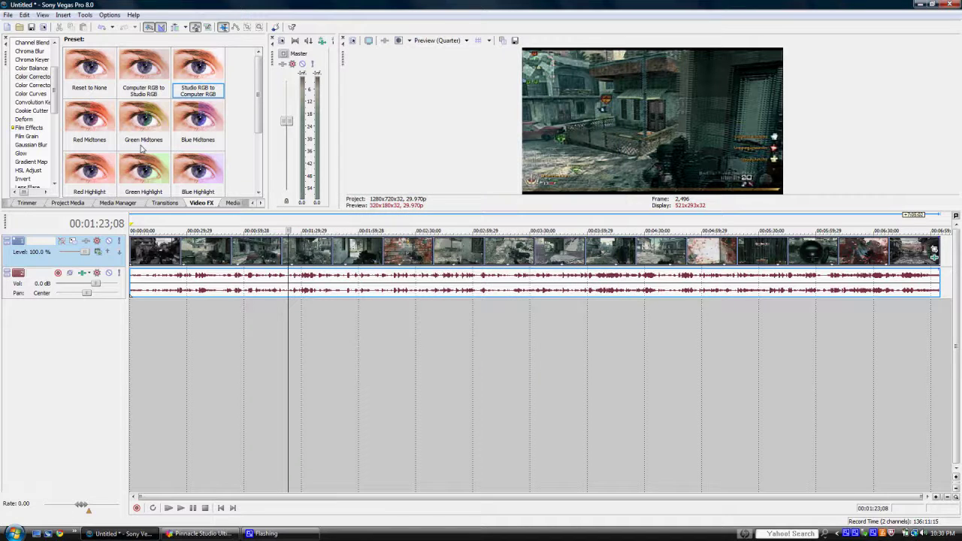